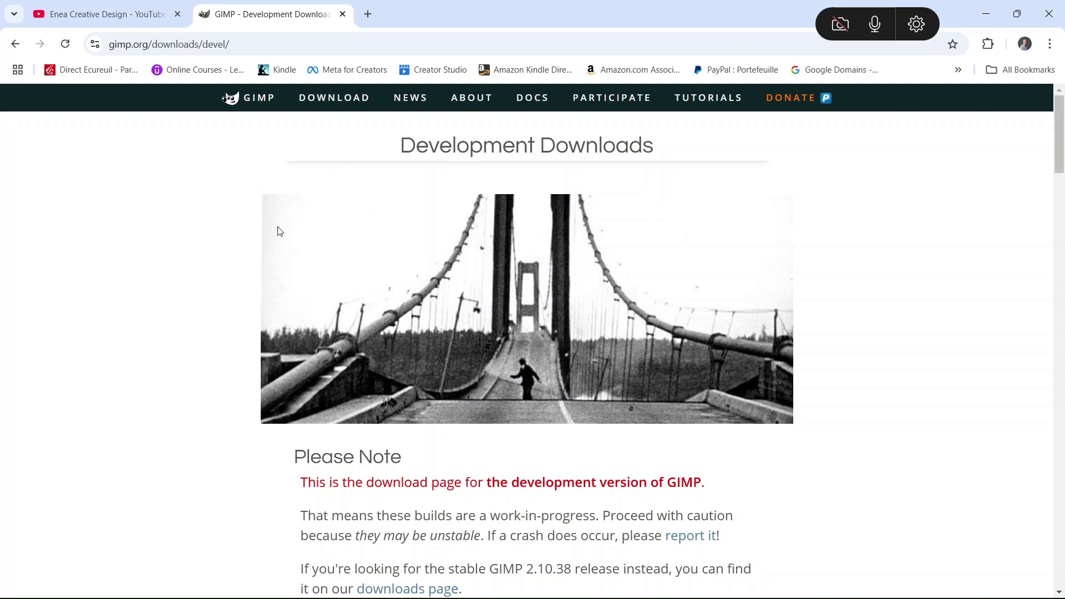
# Scroll gimp.org's development downloads page to the 3.0.0-RC1 Windows download options.
pyautogui.scroll(-6, 231, 248)
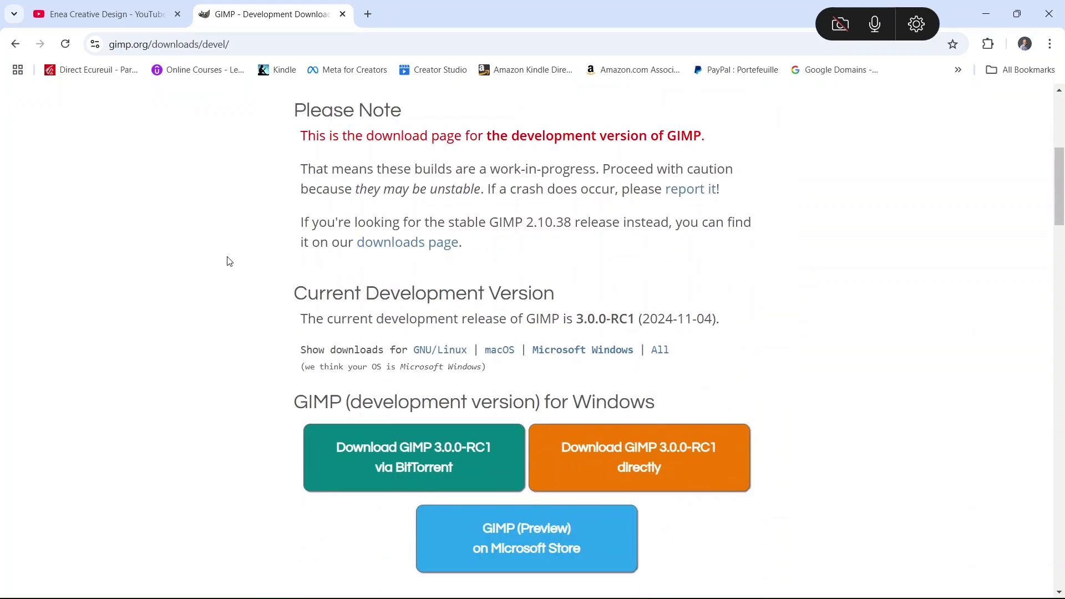
pyautogui.scroll(-1, 224, 262)
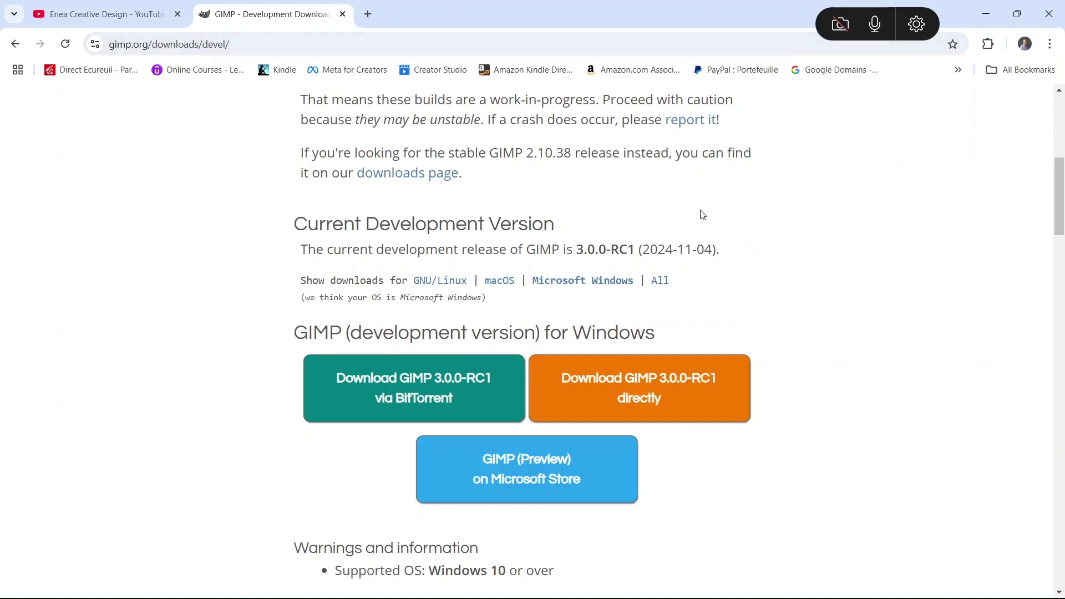
pyautogui.scroll(-5, 829, 260)
pyautogui.scroll(5, 829, 260)
# Launch GIMP 3.0.0-RC1 from Windows search ('gi') and close its Welcome dialog.
pyautogui.moveTo(672, 596)
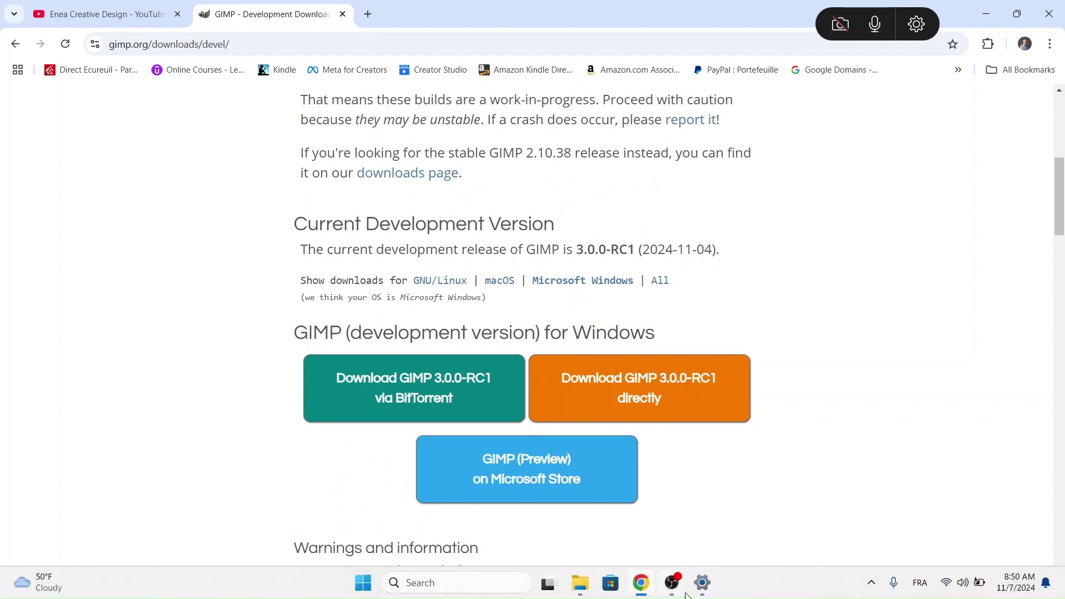
pyautogui.click(461, 583)
pyautogui.write('gi')
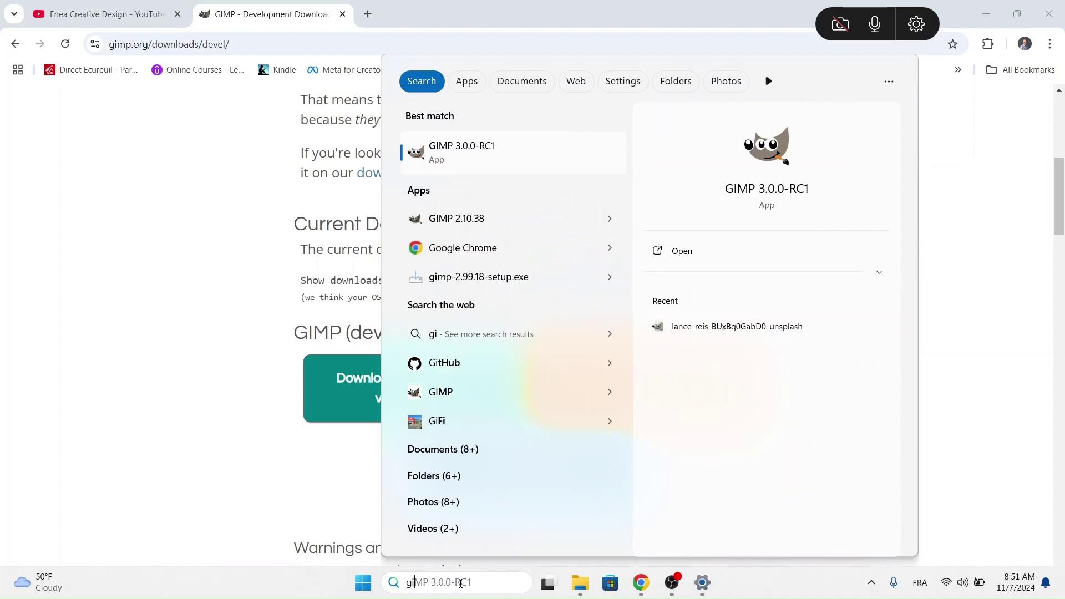
pyautogui.press('Return')
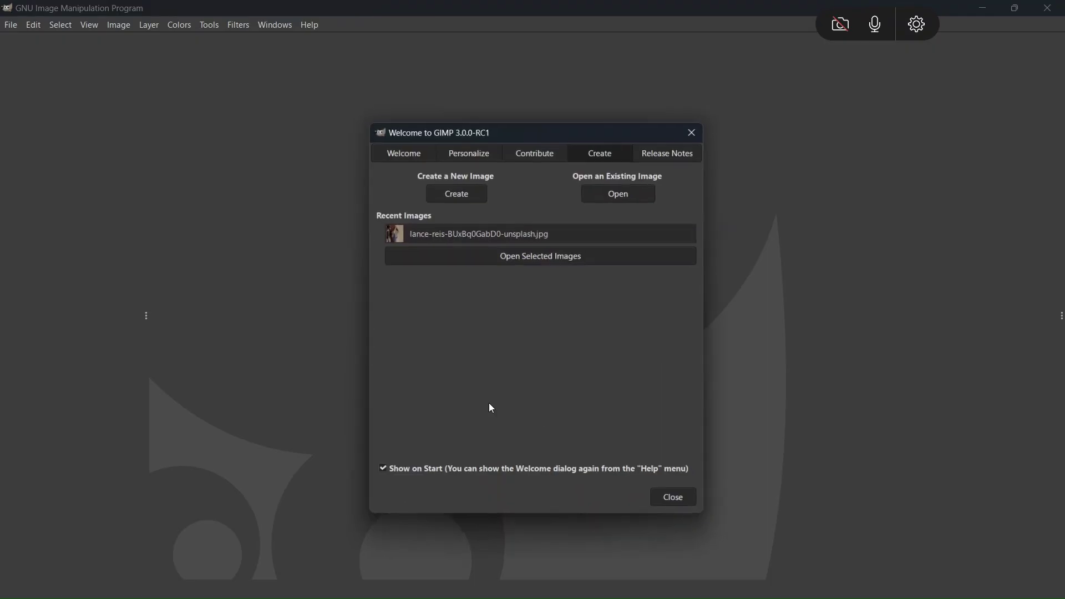
pyautogui.click(678, 502)
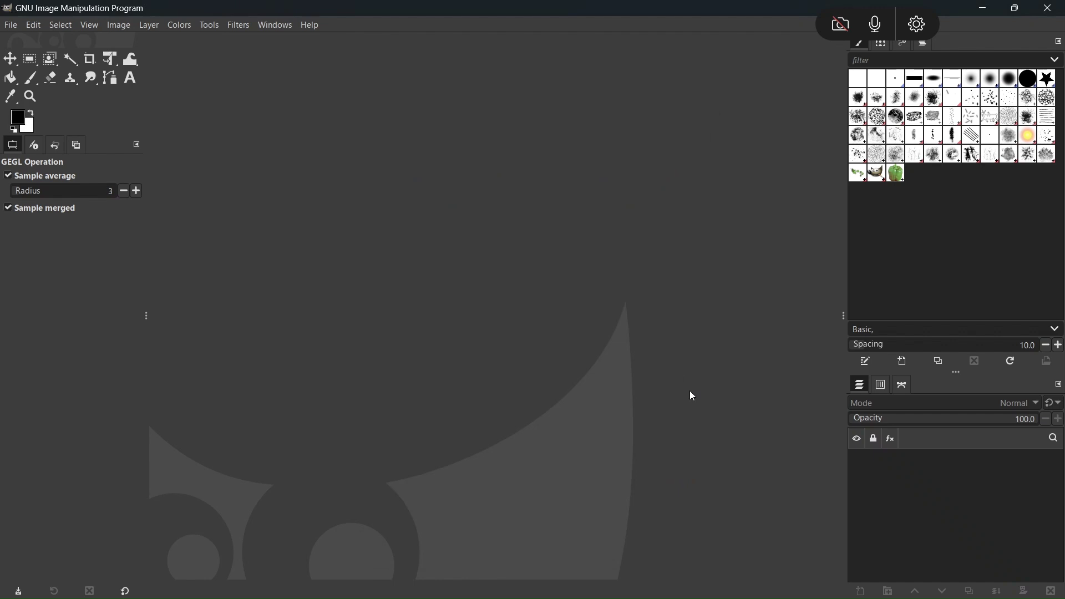
pyautogui.click(711, 584)
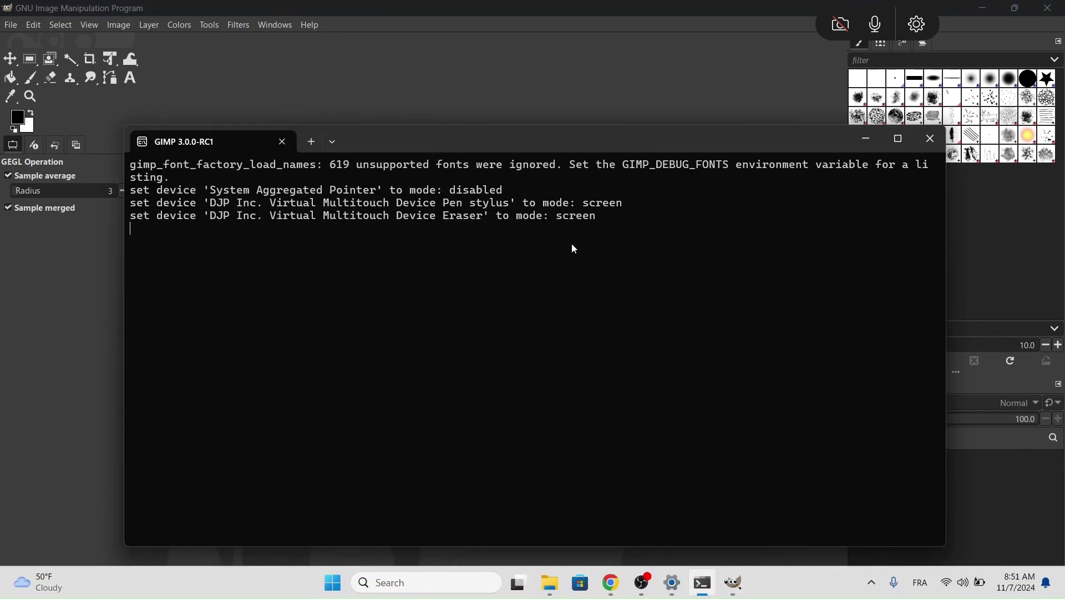
pyautogui.moveTo(506, 146); pyautogui.dragTo(573, 101)
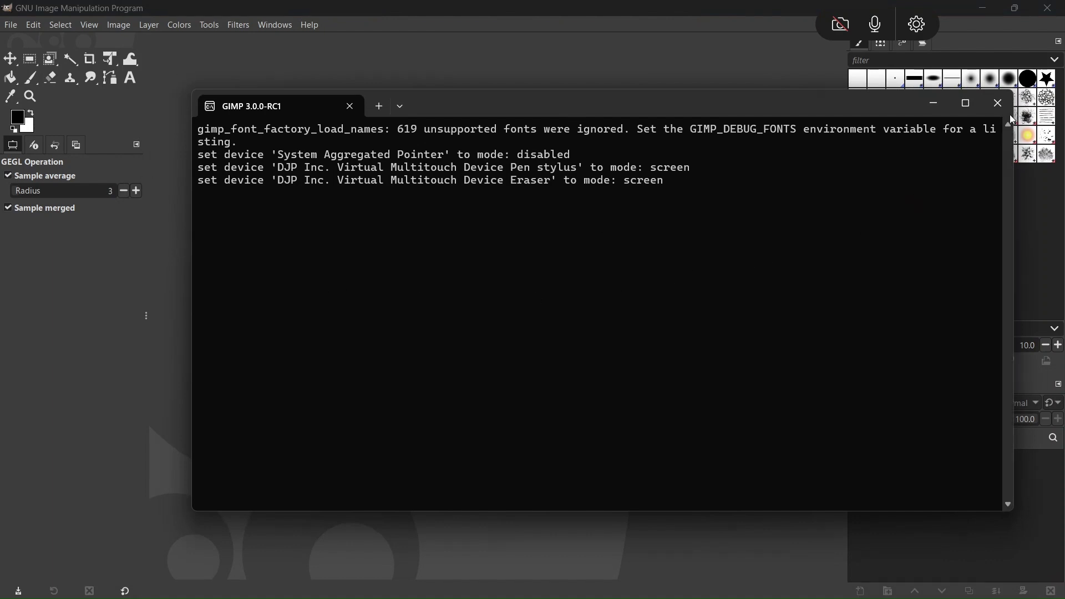
pyautogui.click(935, 107)
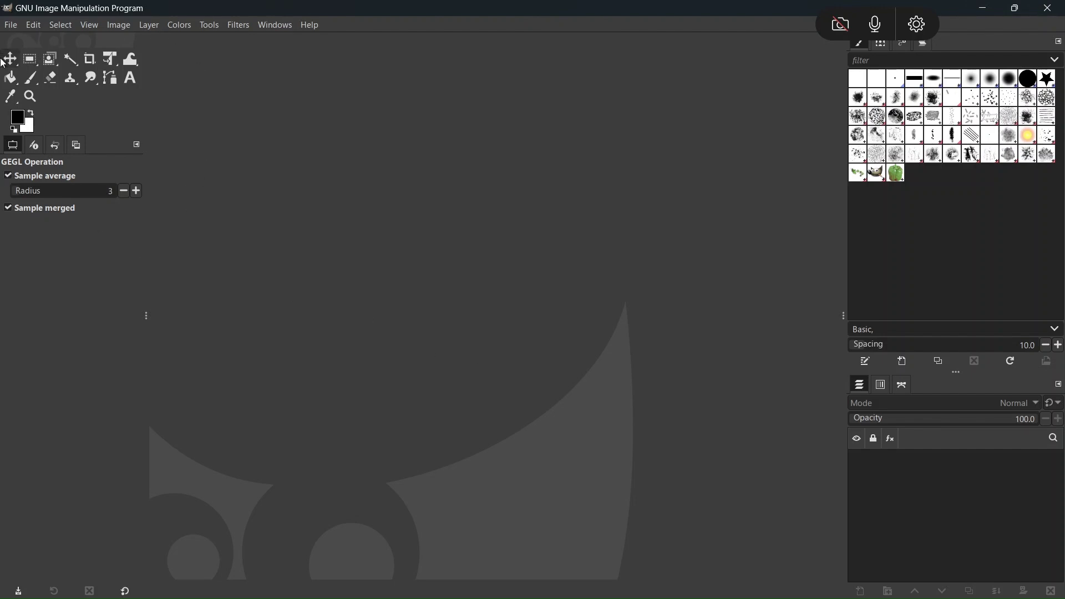
# In Preferences, turn off Use tool groups in the Toolbox settings.
pyautogui.click(35, 27)
pyautogui.click(90, 331)
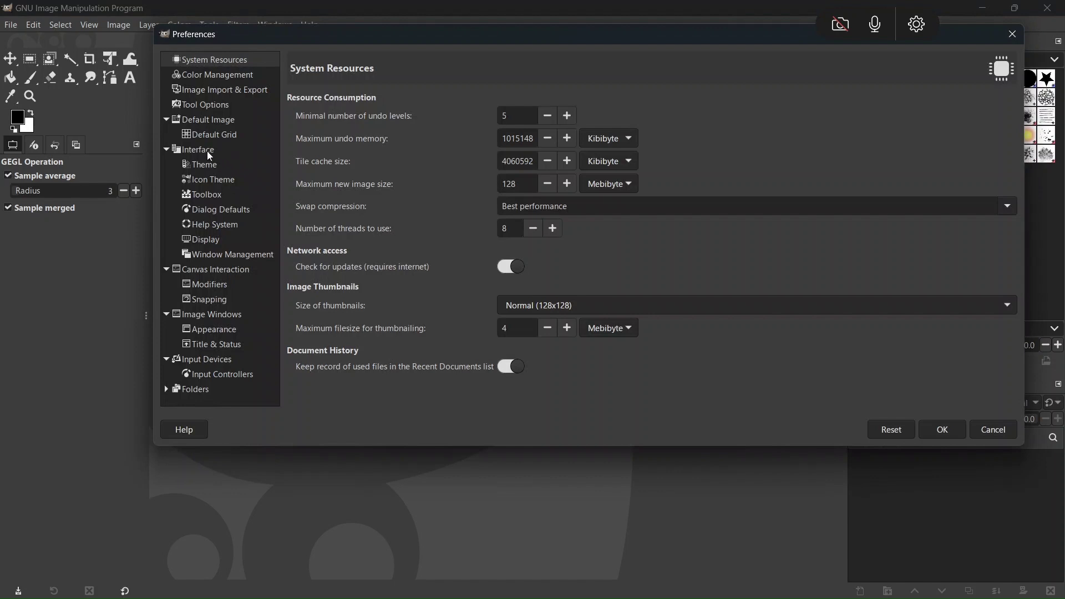
pyautogui.click(205, 151)
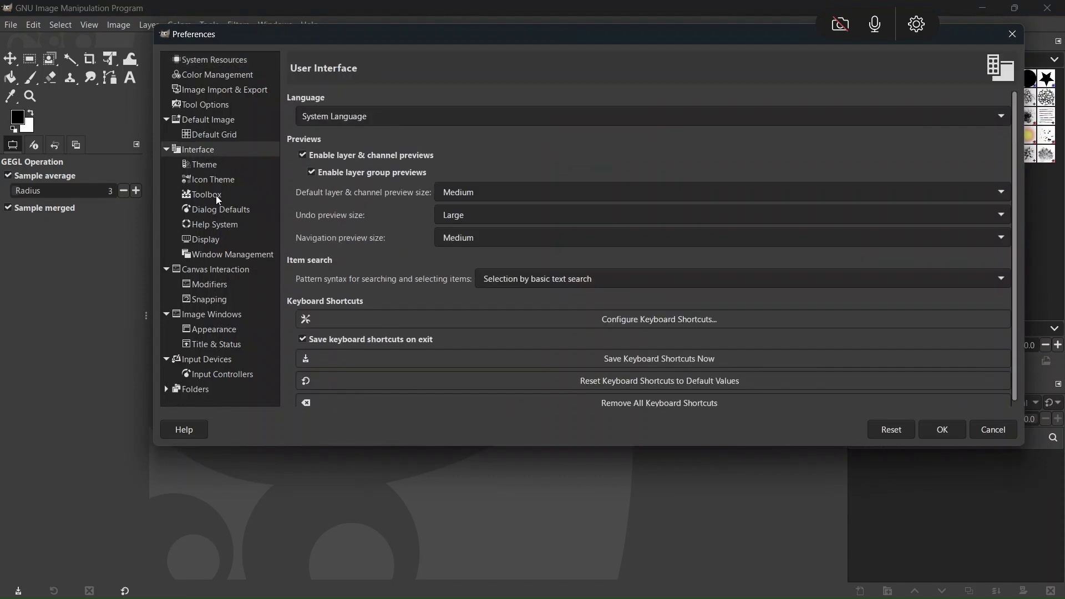
pyautogui.click(215, 195)
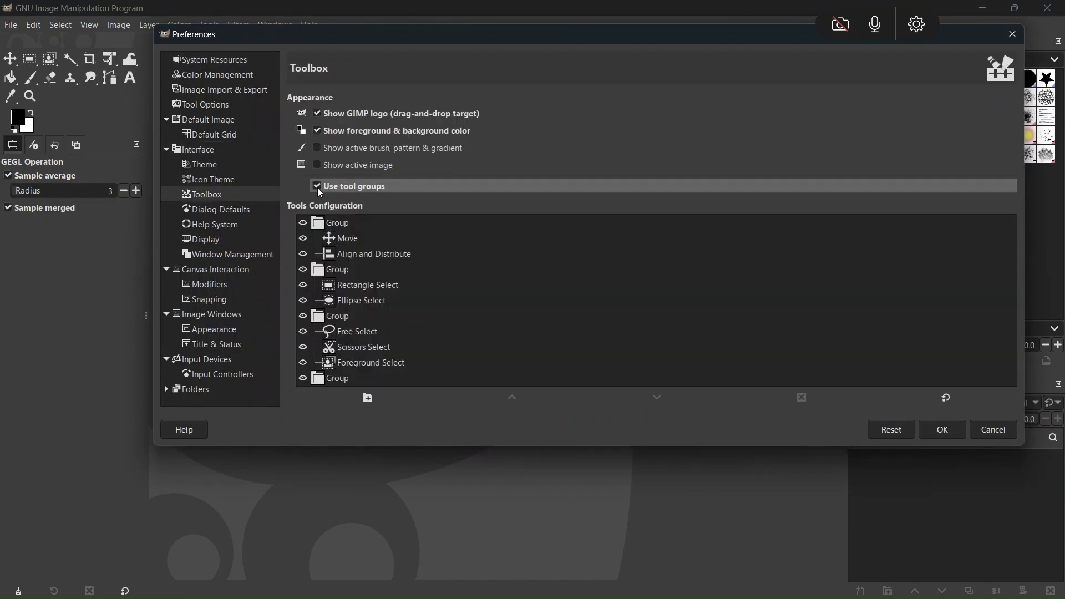
pyautogui.click(317, 187)
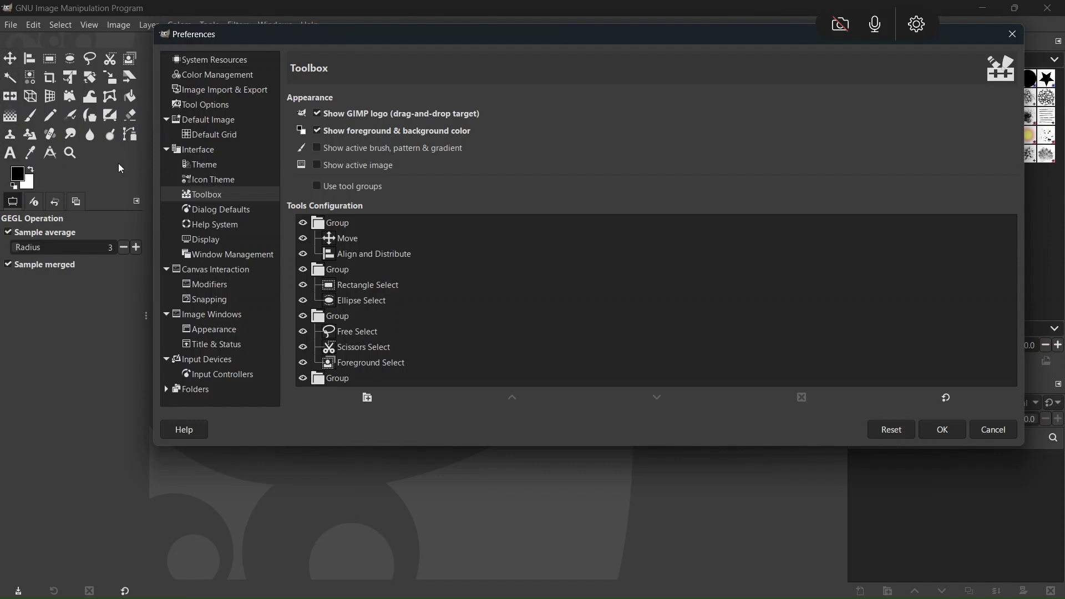
# Override the theme icon sizes, set them to Large, and apply the preferences.
pyautogui.click(215, 168)
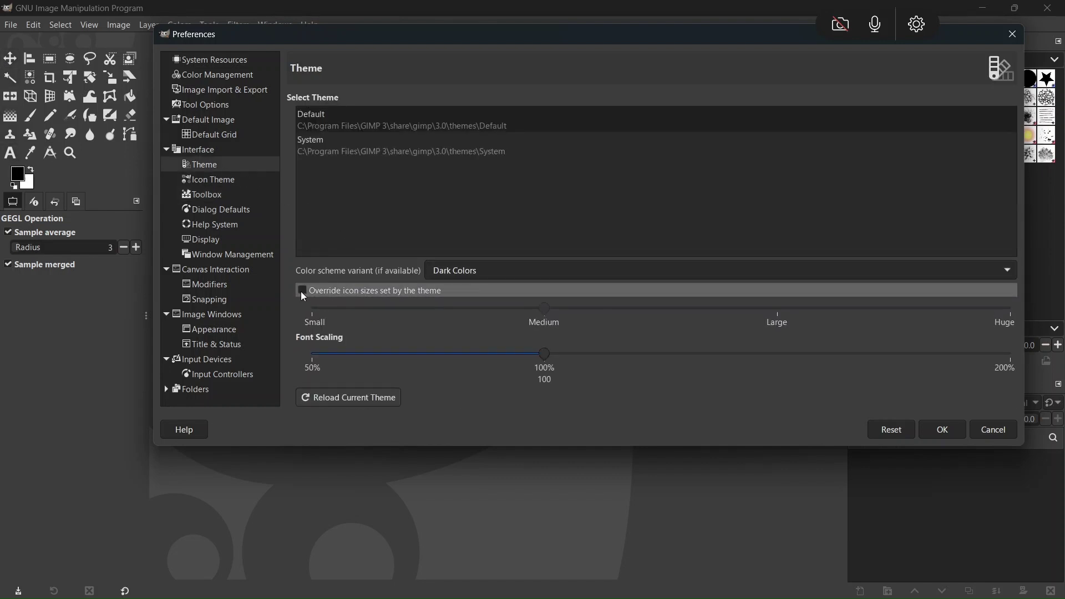
pyautogui.click(322, 294)
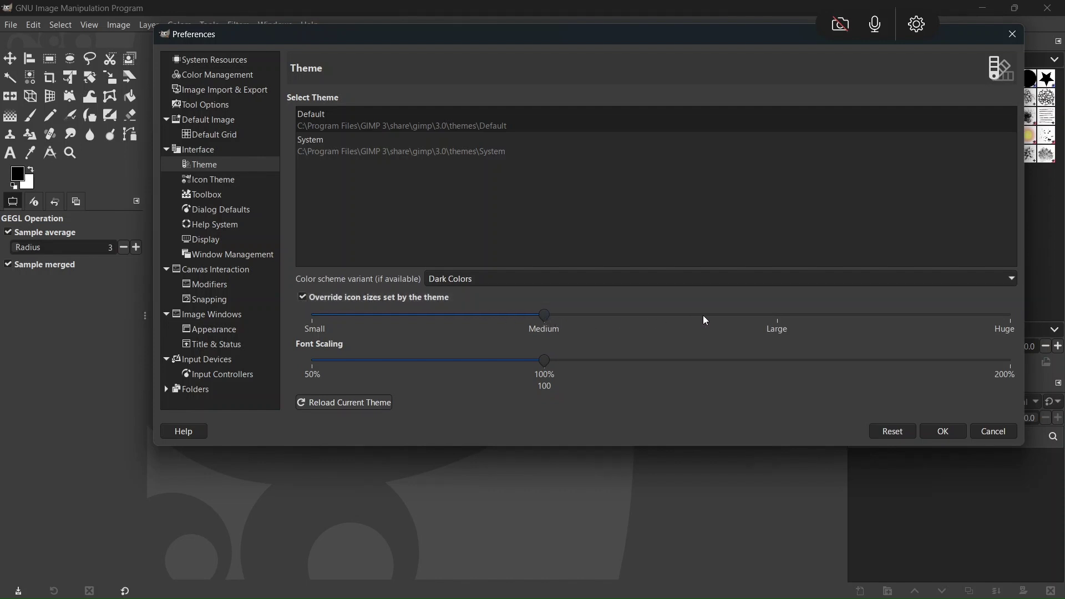
pyautogui.click(778, 315)
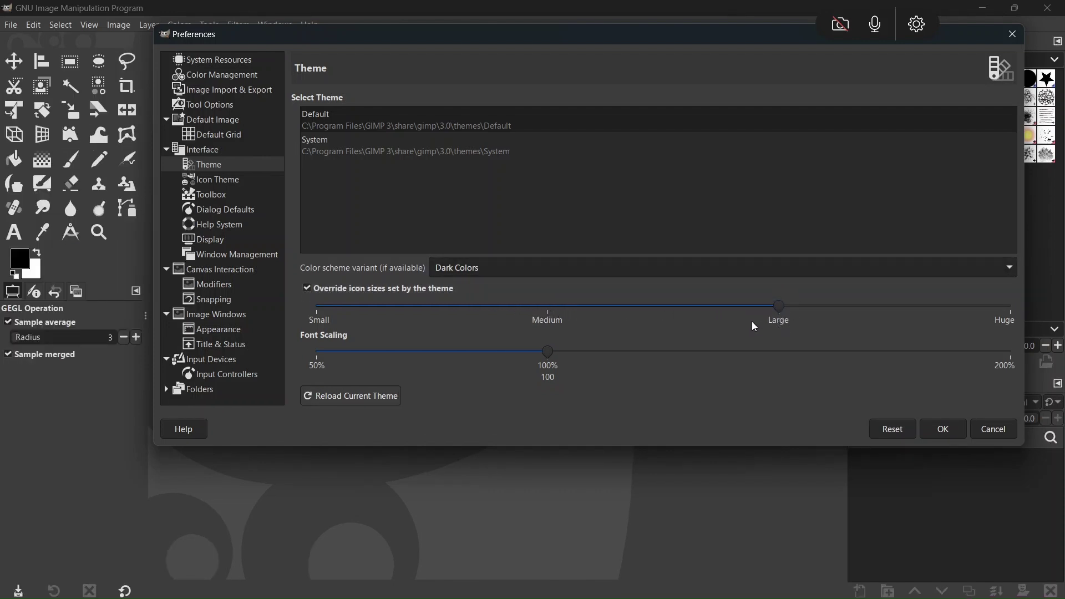
pyautogui.click(934, 431)
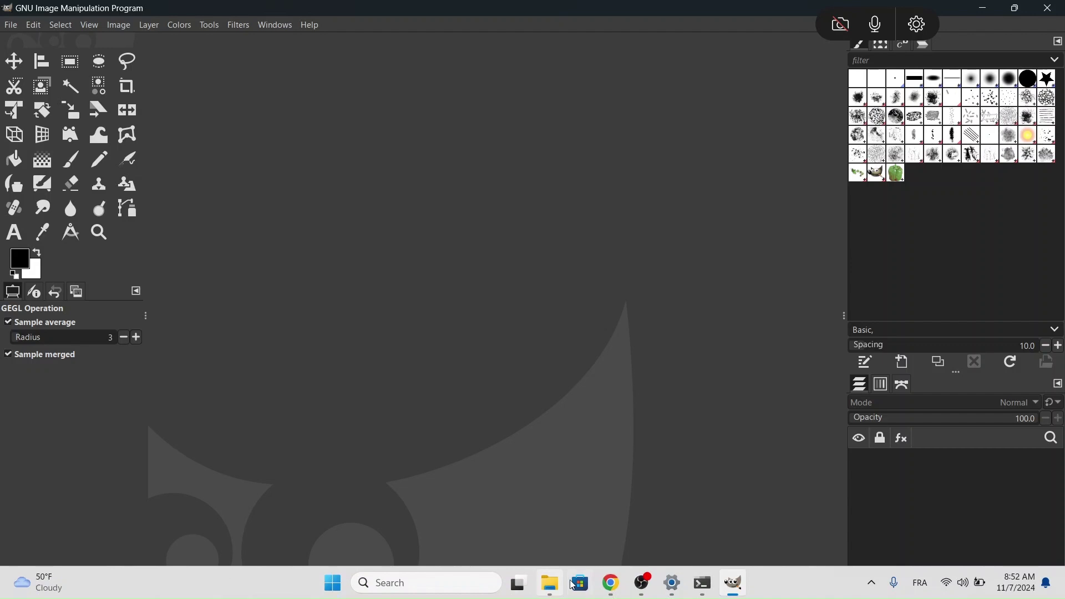
# Open lance-reis-BUxBq0GabD0-unsplash.jpg in GIMP from File Explorer, keeping its embedded colour profile.
pyautogui.click(550, 583)
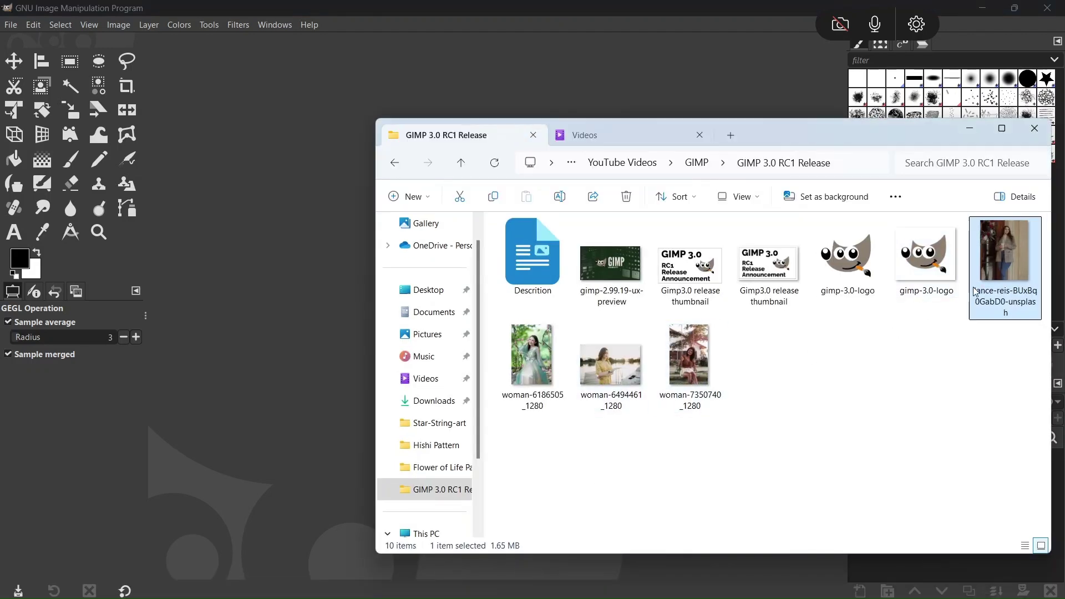
pyautogui.rightClick(991, 277)
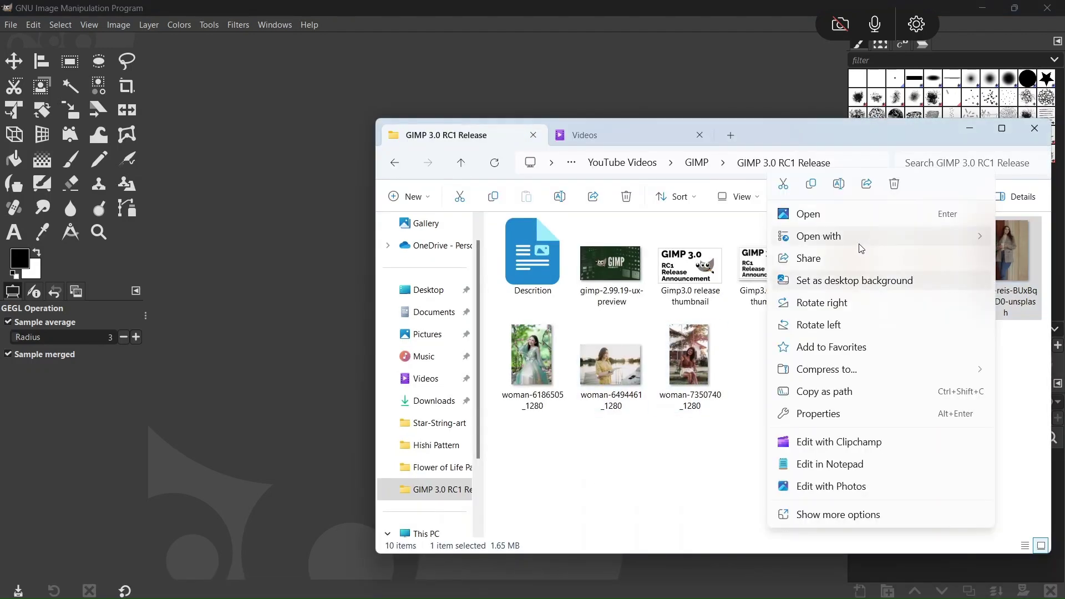
pyautogui.moveTo(860, 239)
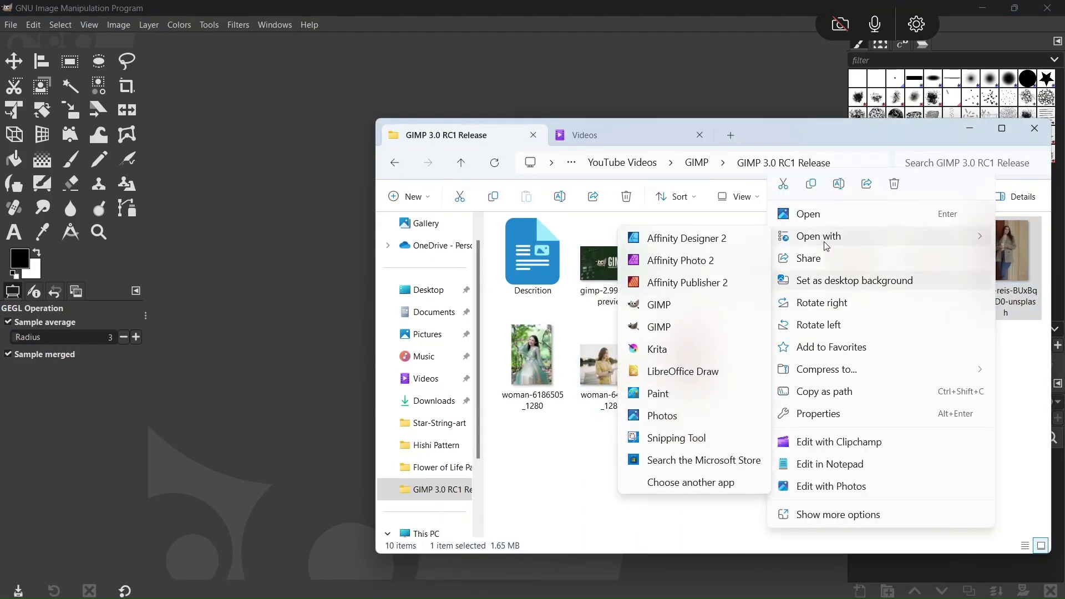
pyautogui.click(675, 307)
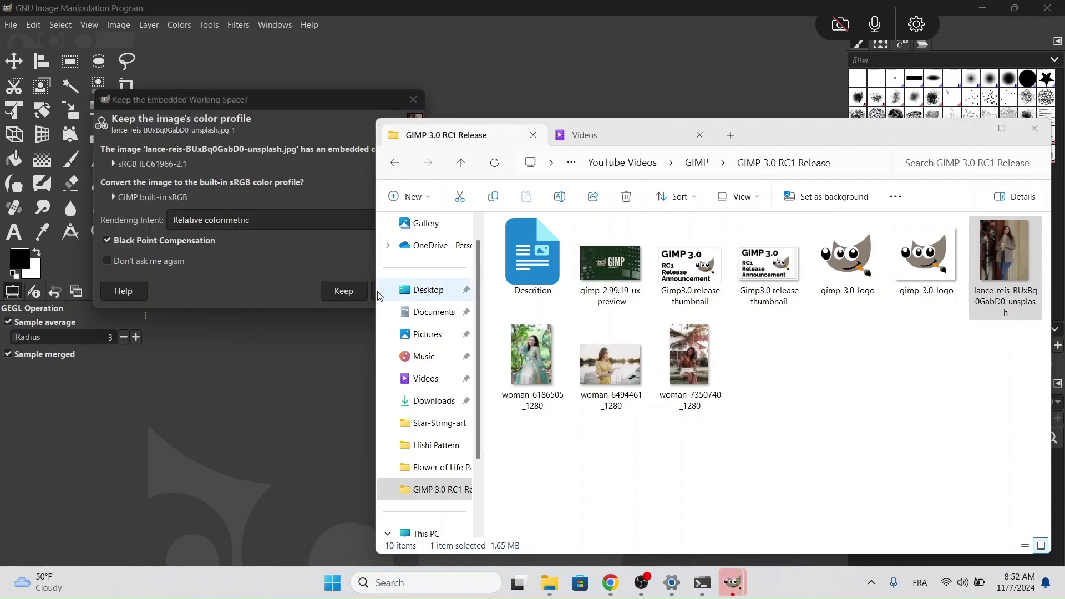
pyautogui.click(340, 289)
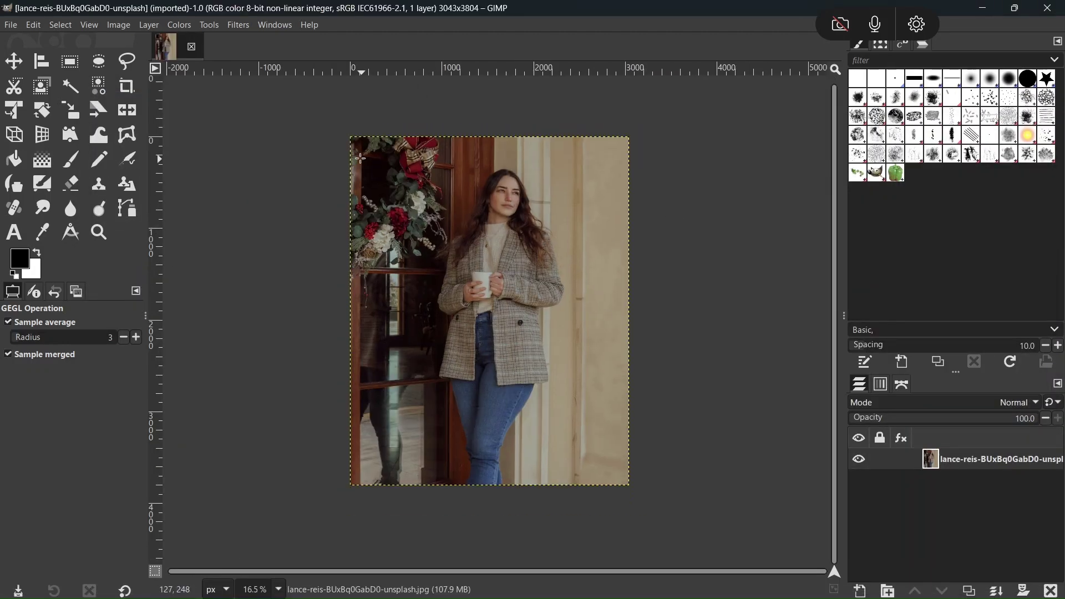
# Apply a Gaussian Blur of size 15.02 to the photo from Filters > Blur.
pyautogui.click(243, 25)
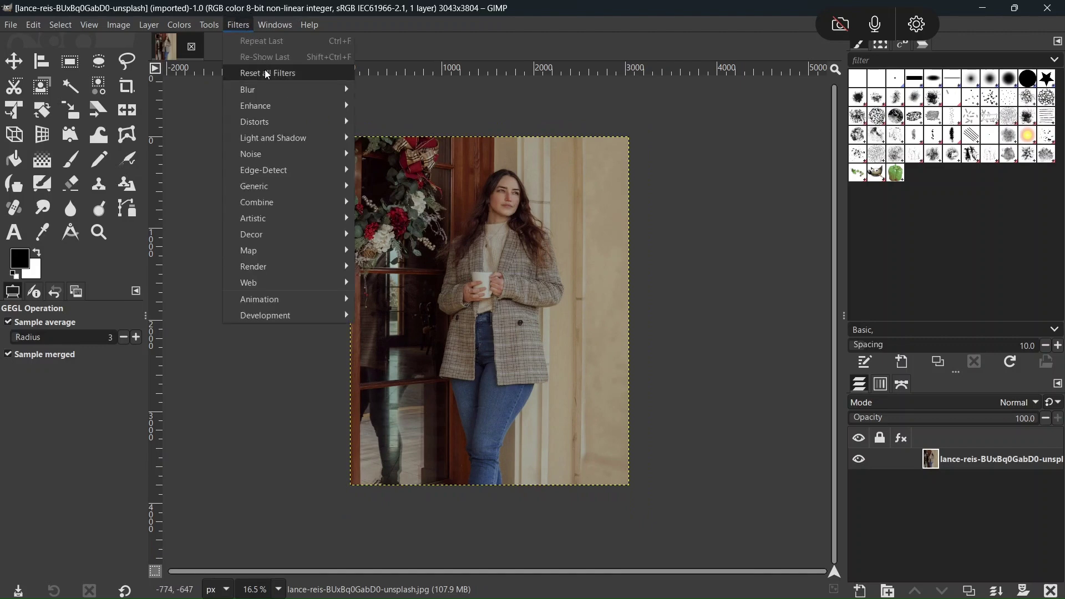
pyautogui.moveTo(271, 111)
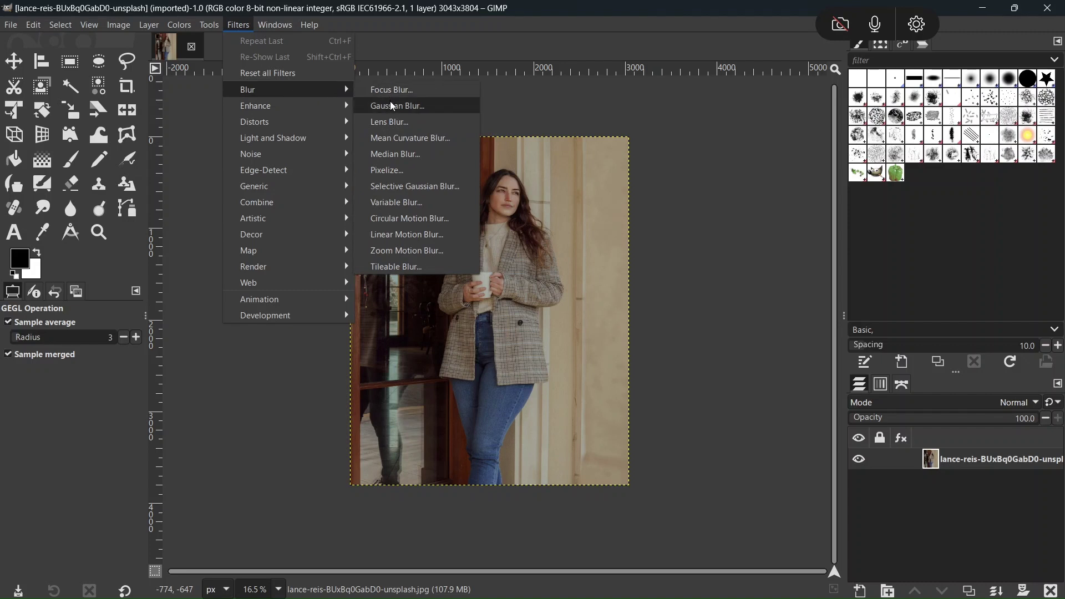
pyautogui.click(391, 105)
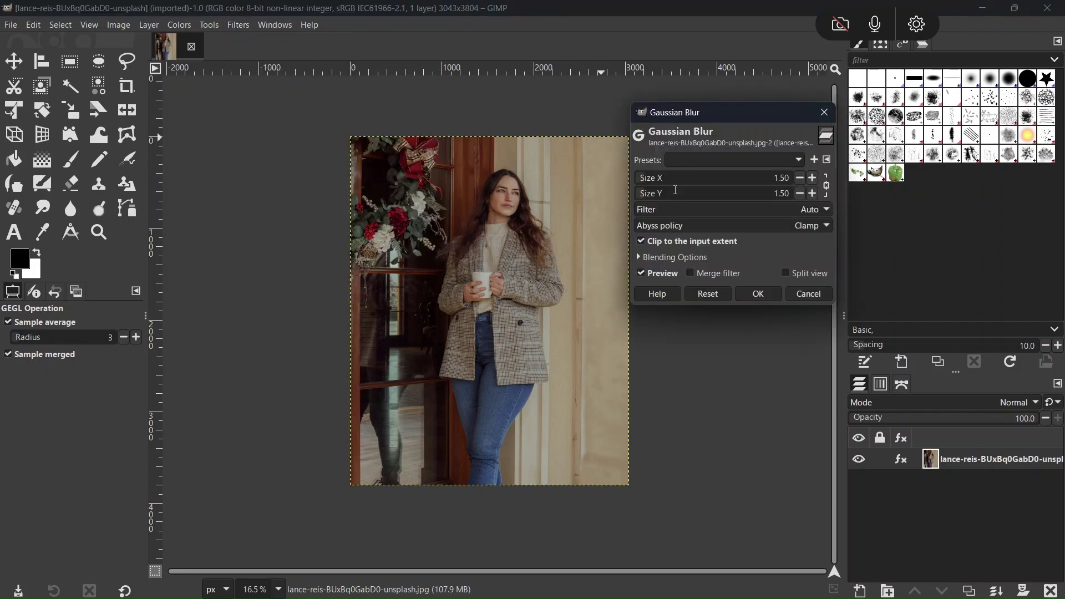
pyautogui.moveTo(657, 181); pyautogui.dragTo(663, 178)
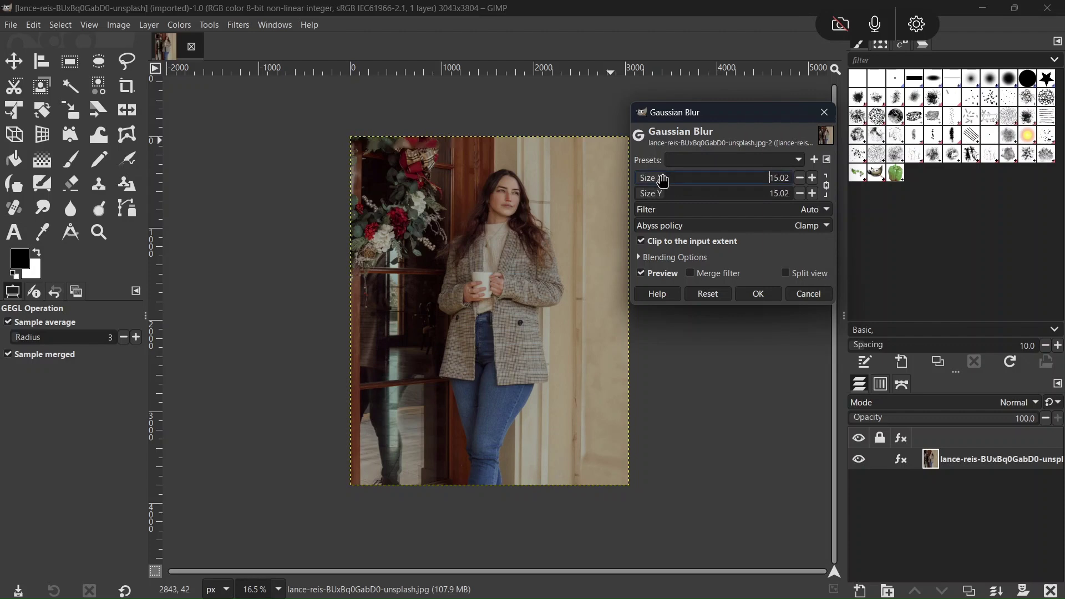
pyautogui.click(760, 291)
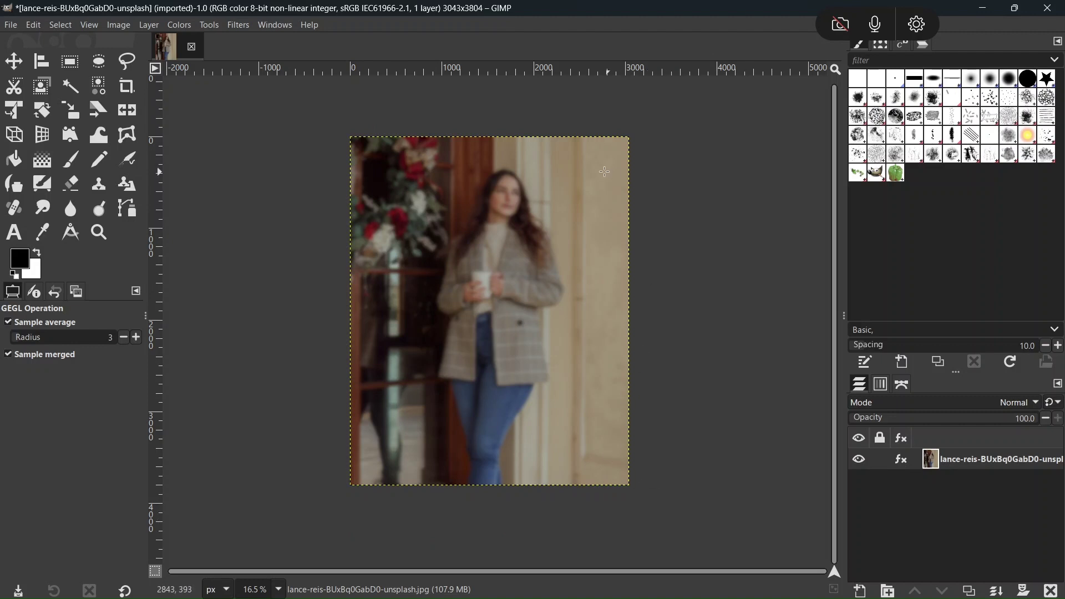
# Raise the layer's Gaussian Blur size through its fx list, then delete the blur effect.
pyautogui.click(902, 465)
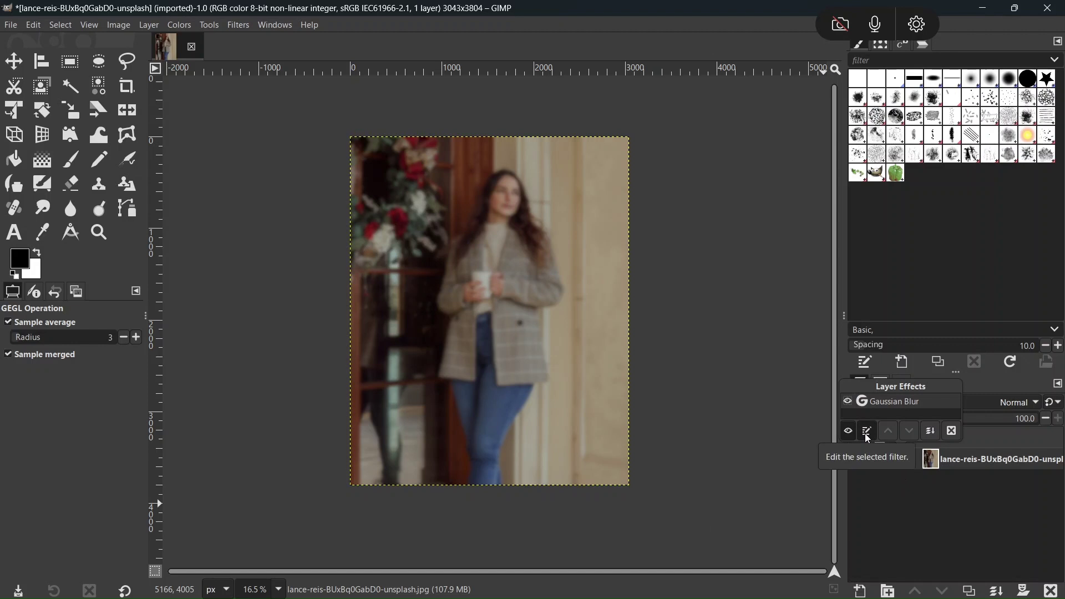
pyautogui.click(867, 433)
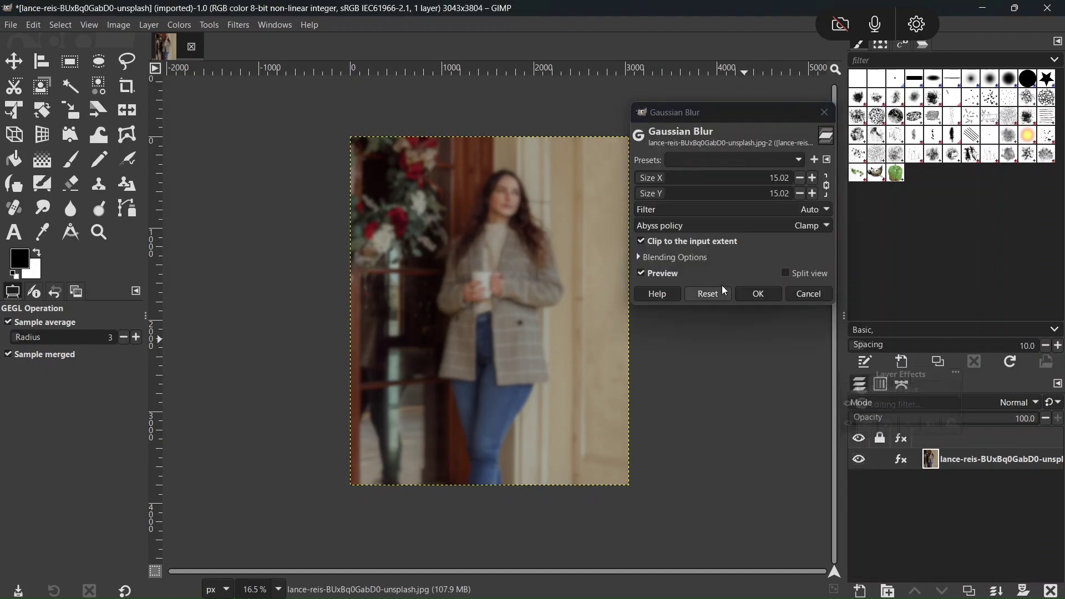
pyautogui.moveTo(671, 182)
pyautogui.mouseDown()
pyautogui.moveTo(690, 178)
pyautogui.moveTo(647, 181)
pyautogui.moveTo(677, 176)
pyautogui.moveTo(668, 178)
pyautogui.mouseUp()
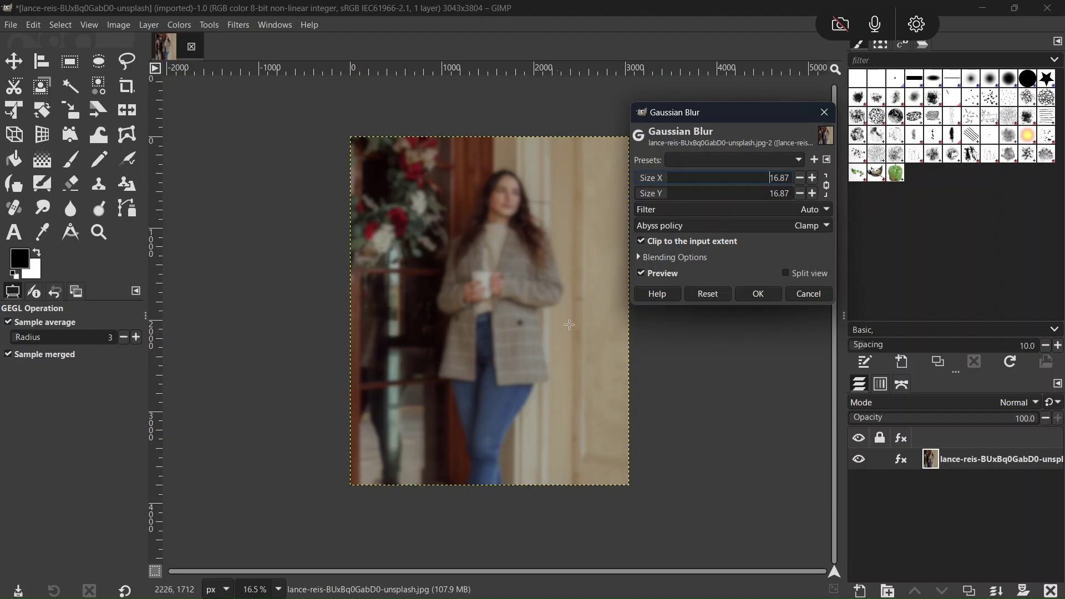
pyautogui.click(756, 294)
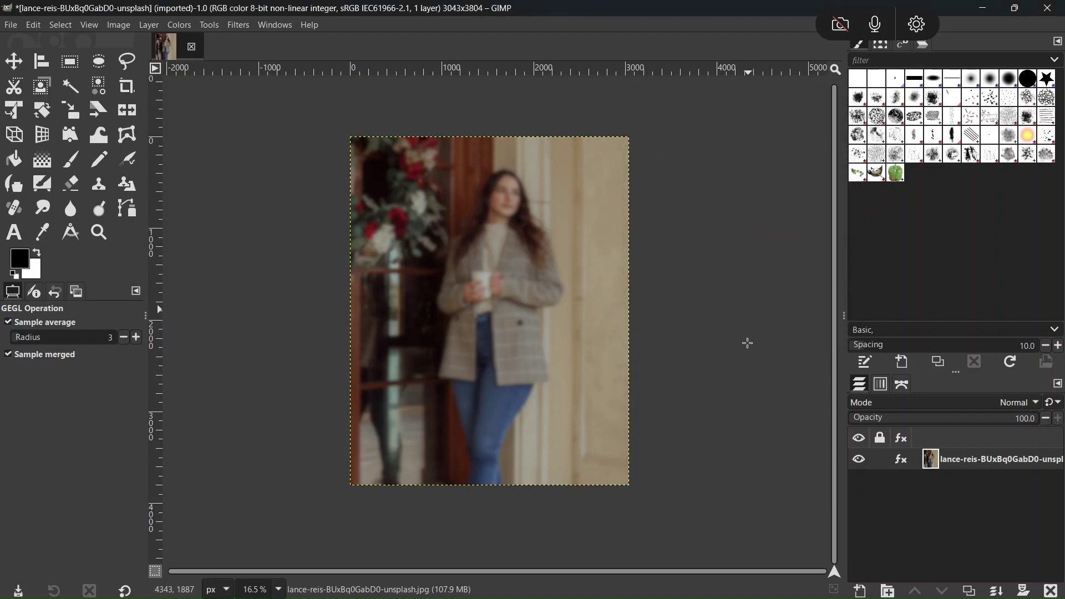
pyautogui.click(902, 461)
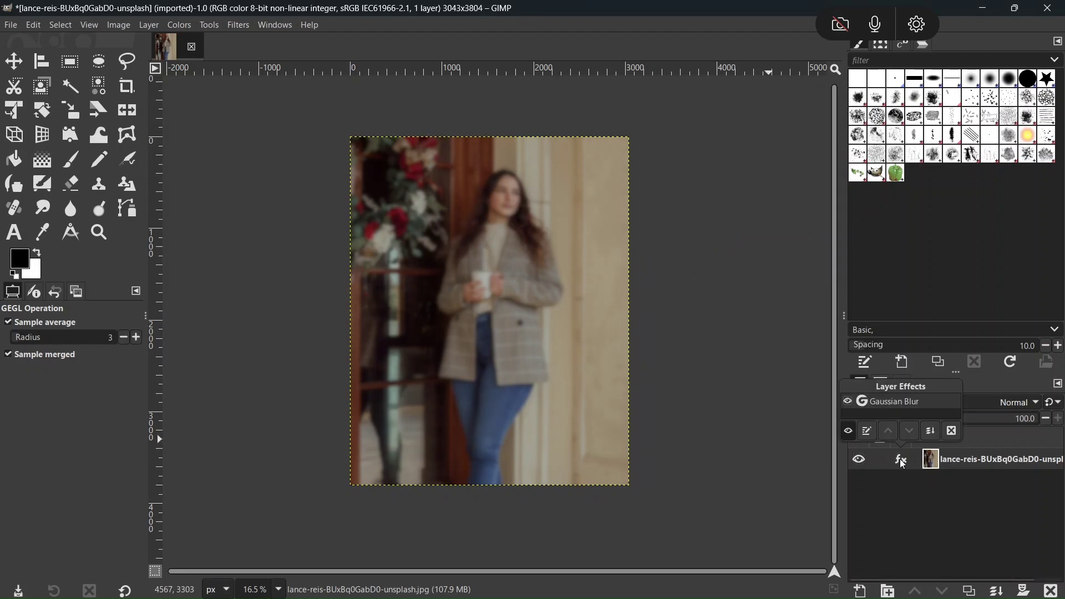
pyautogui.click(951, 433)
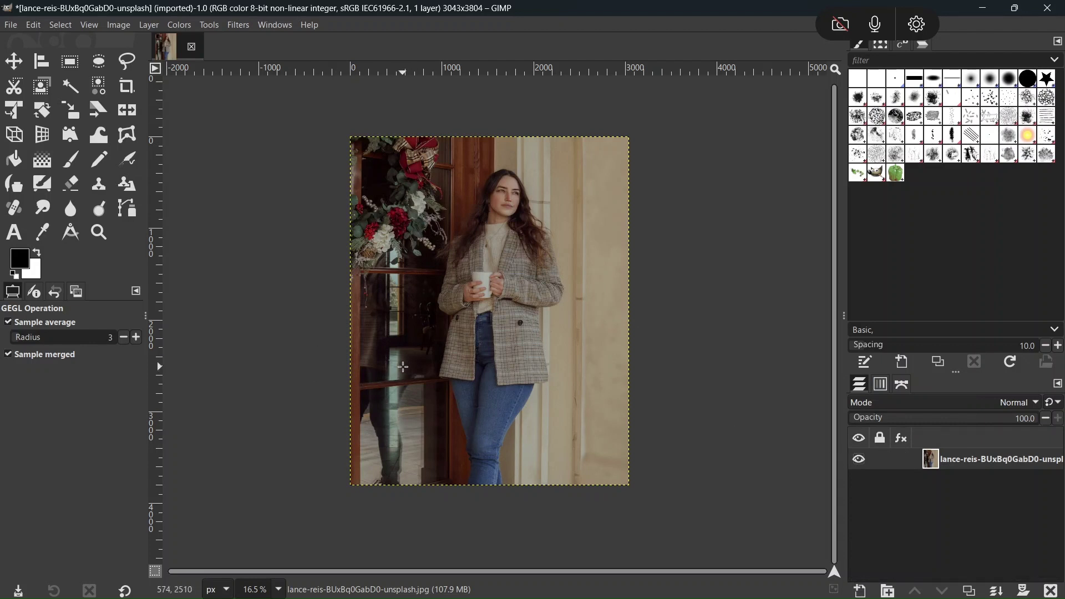
pyautogui.press('/')
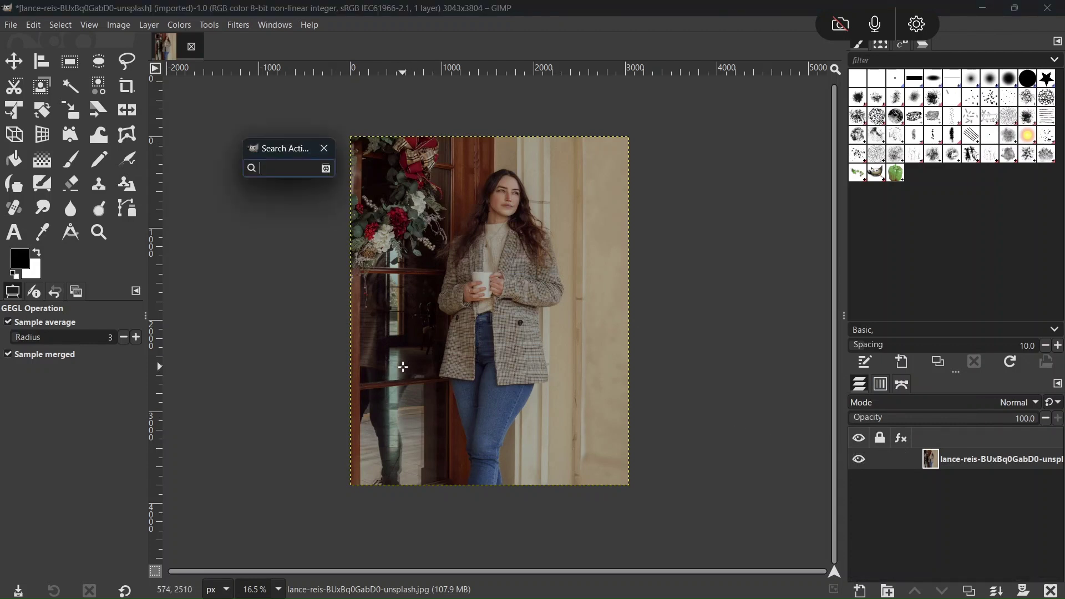
pyautogui.write('recursi')
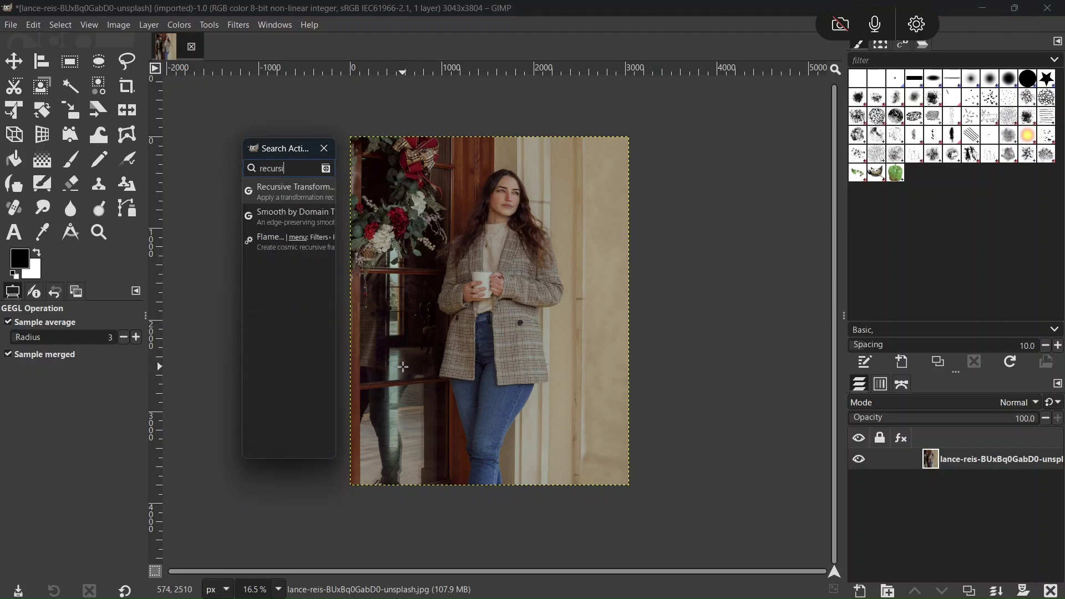
pyautogui.click(283, 190)
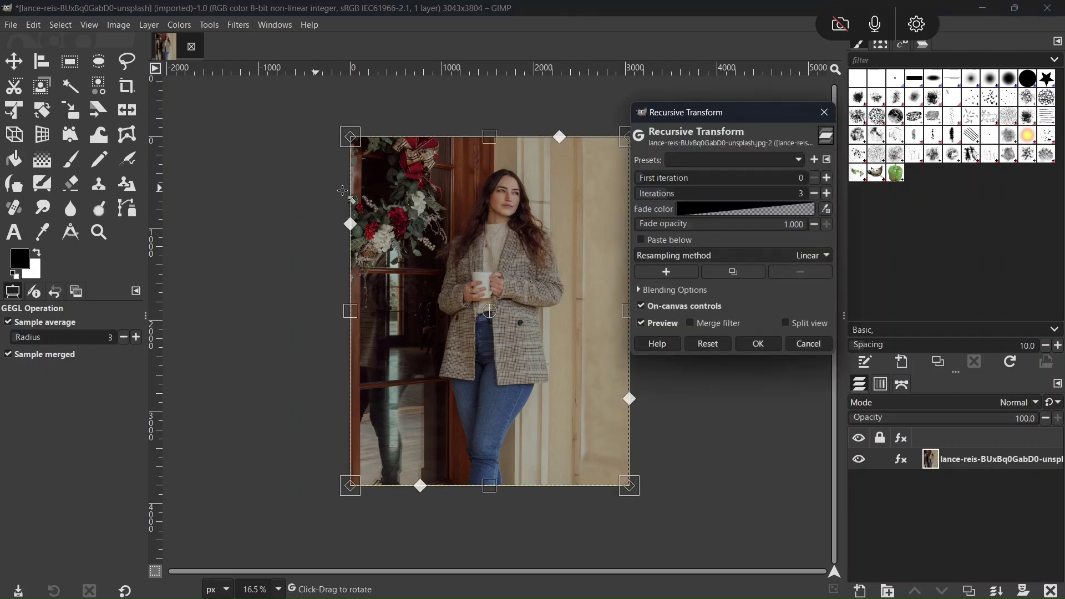
pyautogui.moveTo(732, 118); pyautogui.dragTo(722, 113)
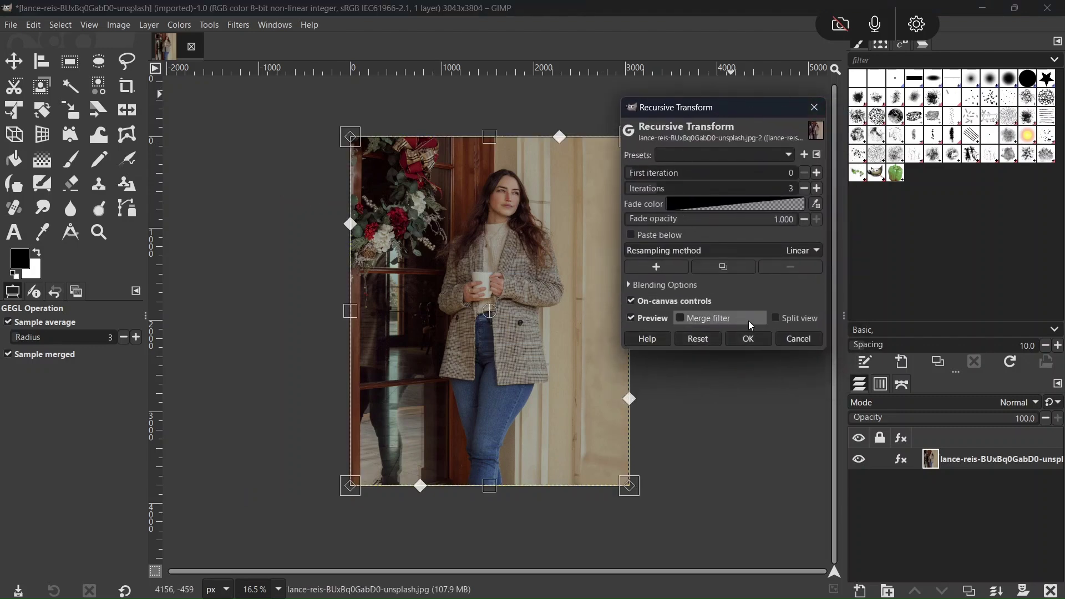
pyautogui.click(799, 339)
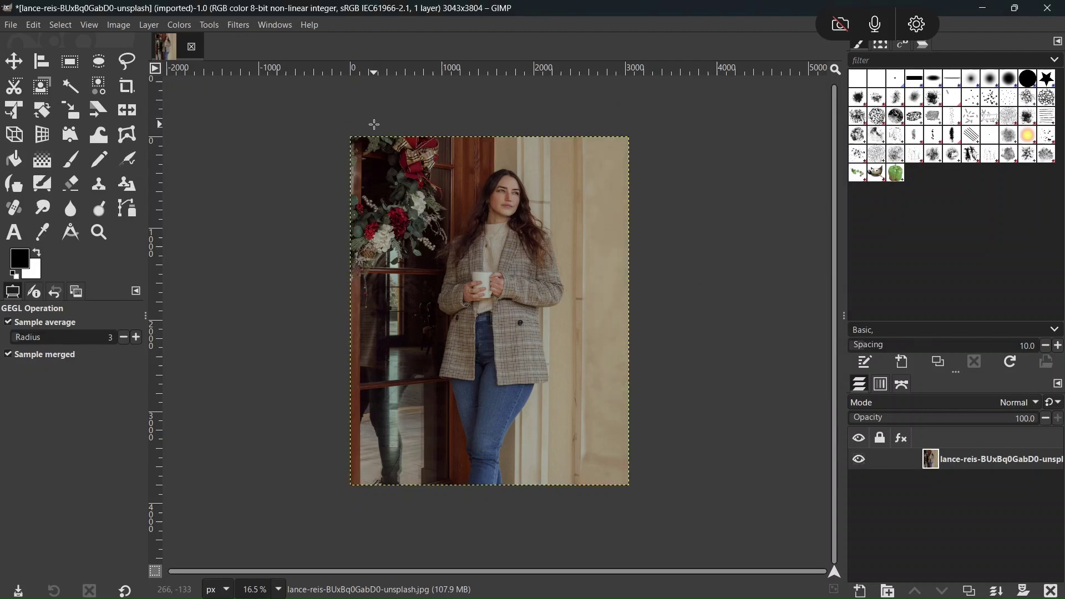
pyautogui.click(240, 25)
pyautogui.moveTo(284, 317)
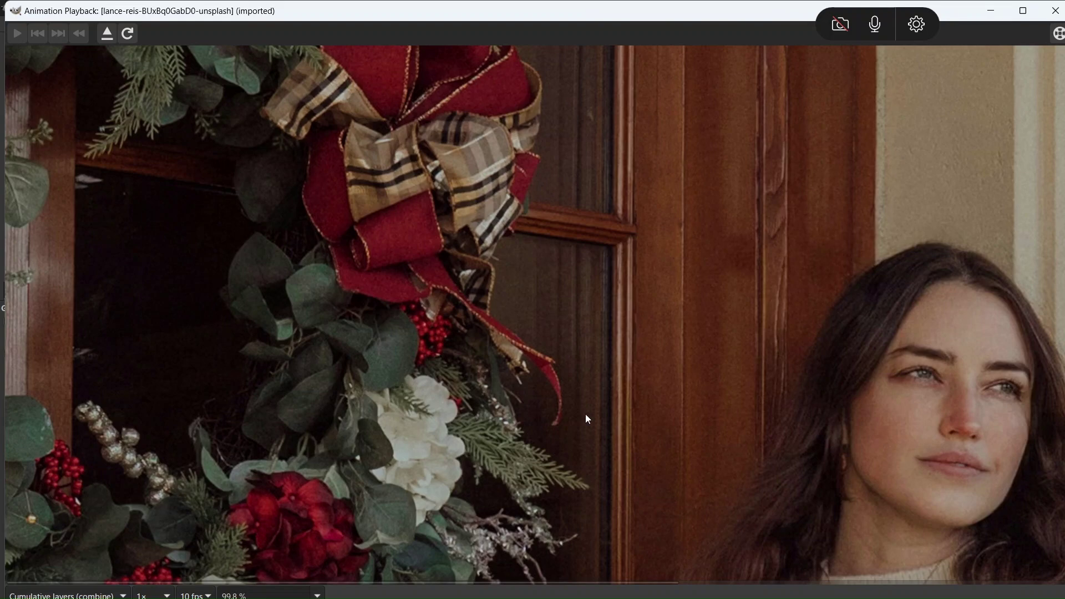
pyautogui.click(1055, 11)
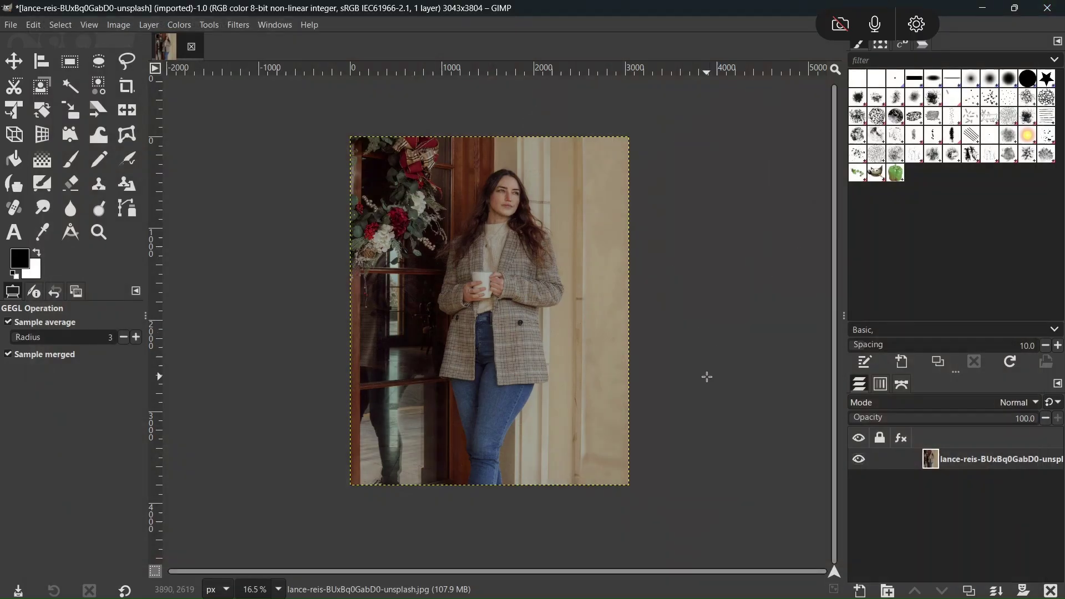
# In Chrome, sort the YouTube channel's videos by Oldest, browse them, then sort by Latest.
pyautogui.click(611, 585)
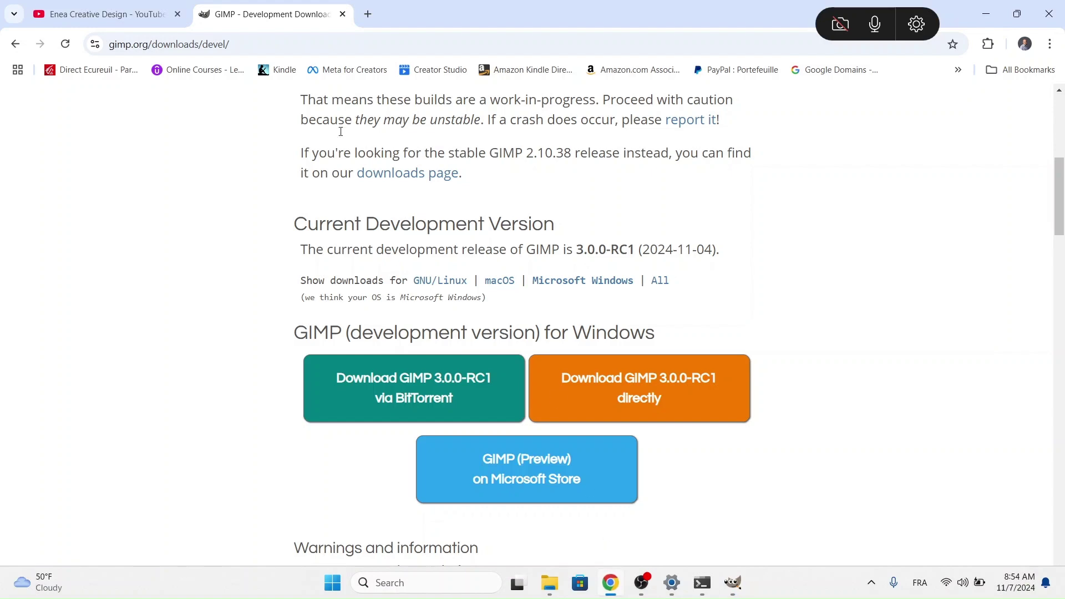
pyautogui.click(369, 344)
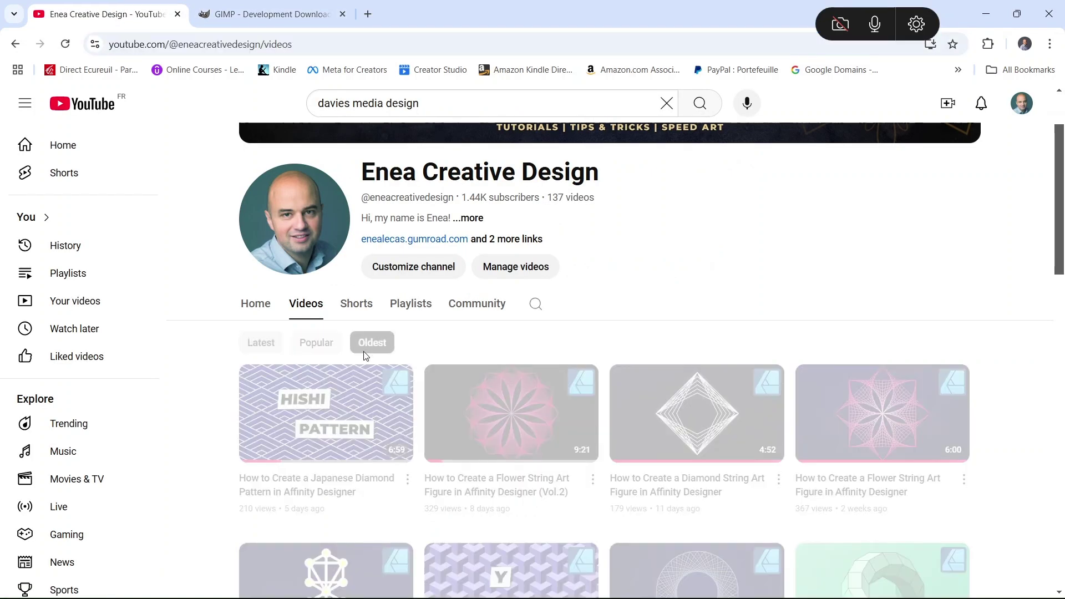
pyautogui.scroll(-1, 383, 362)
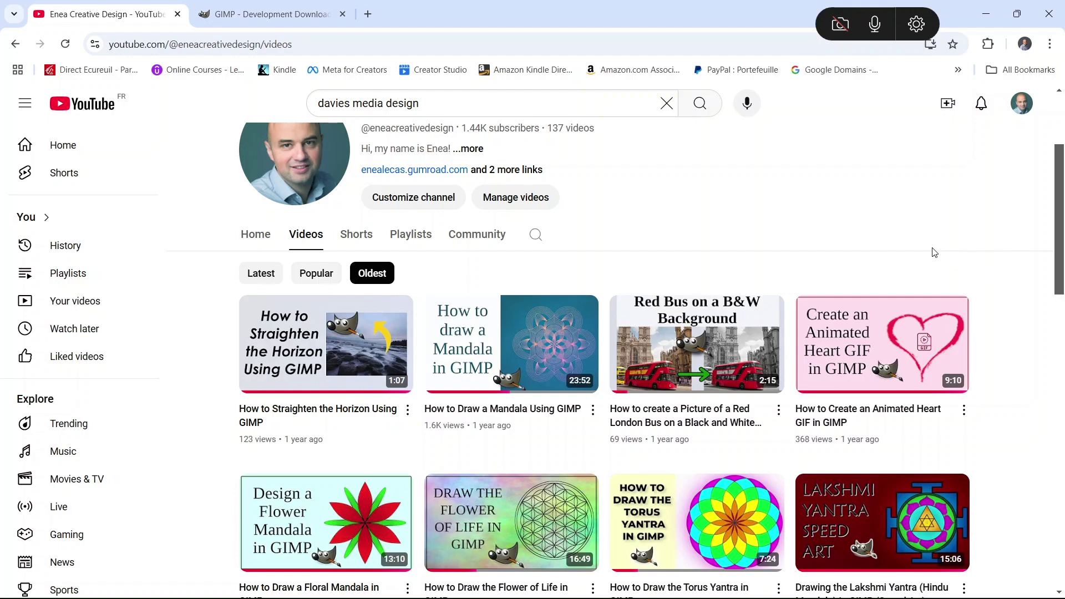
pyautogui.click(254, 273)
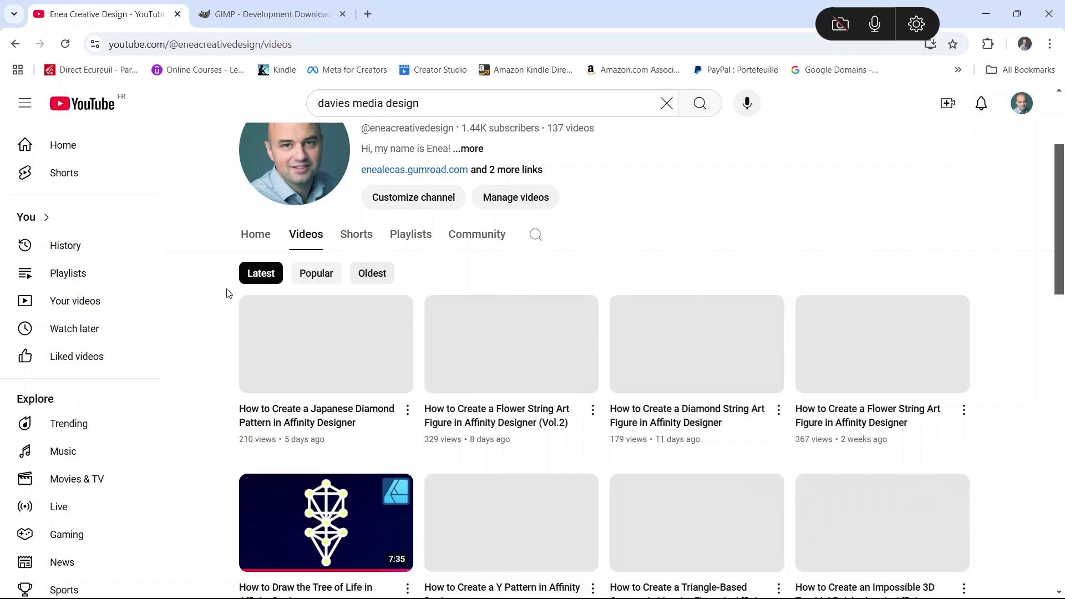
pyautogui.scroll(-3, 215, 294)
pyautogui.scroll(3, 213, 297)
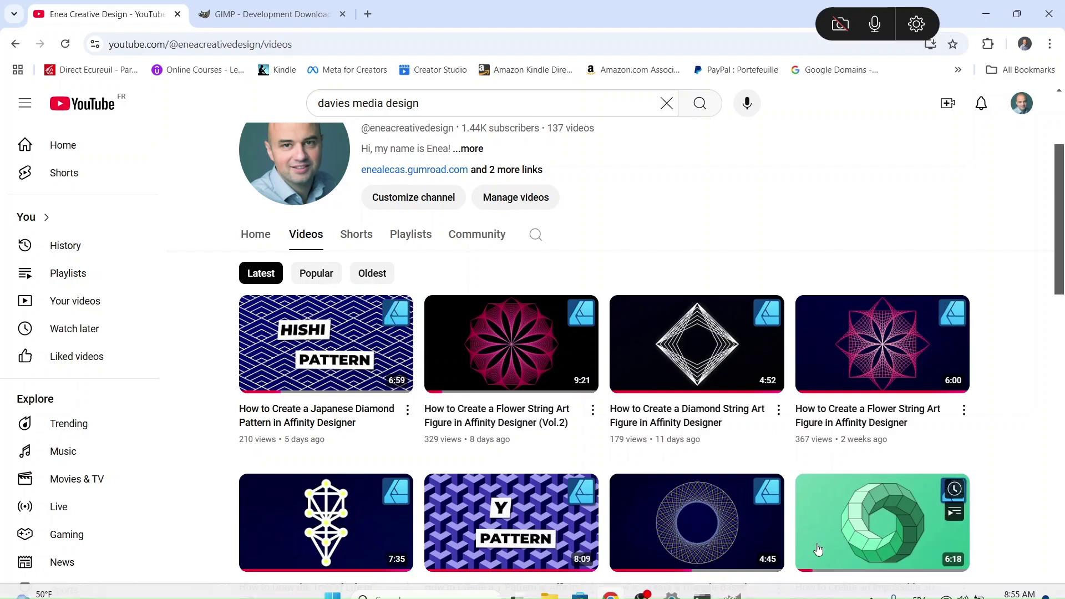
# Bring the GIMP window with the sharp lance-reis photo back to the front.
pyautogui.click(732, 588)
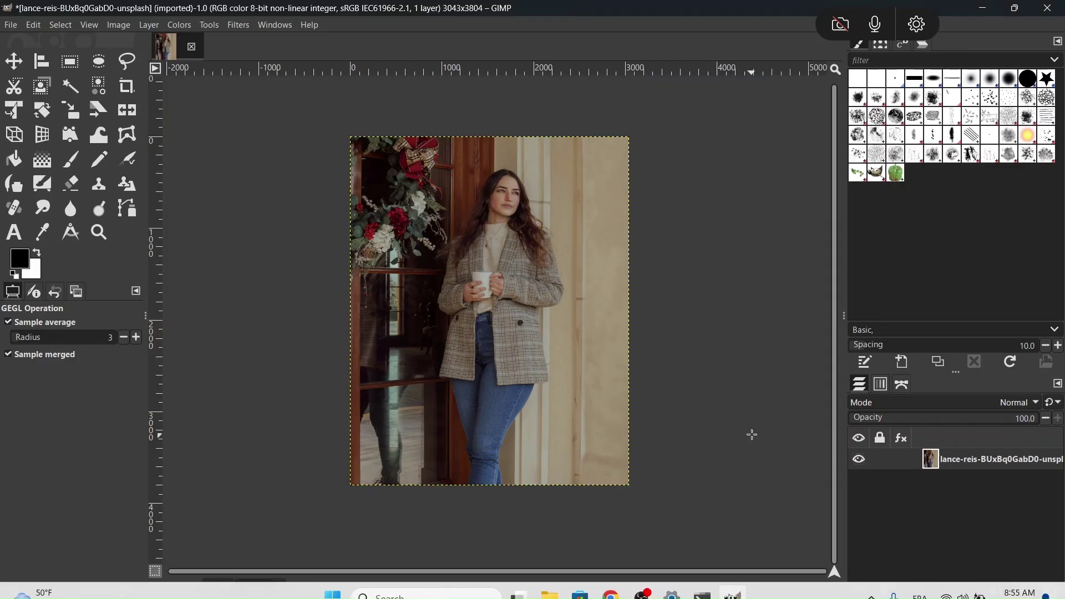